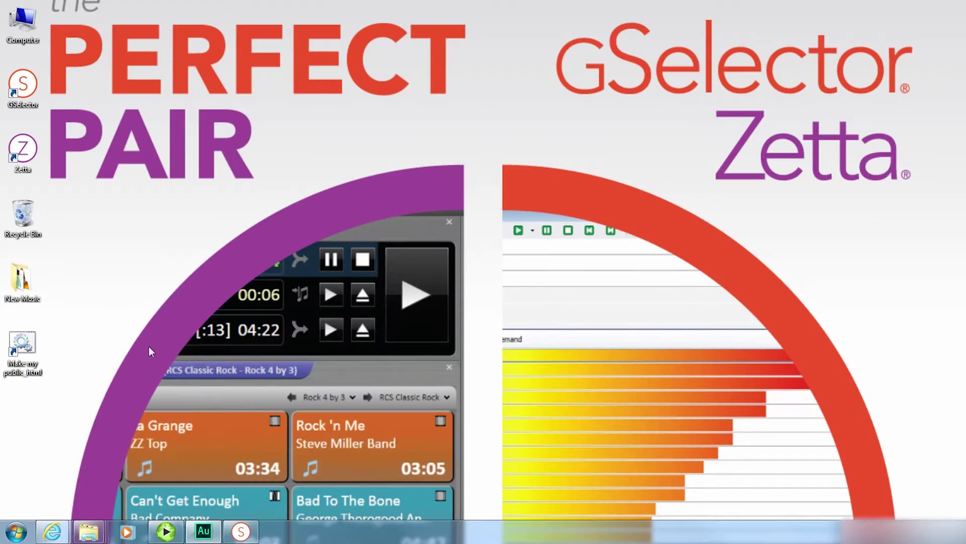
# - Launch GSelector from its desktop icon
pyautogui.doubleClick(15, 95)
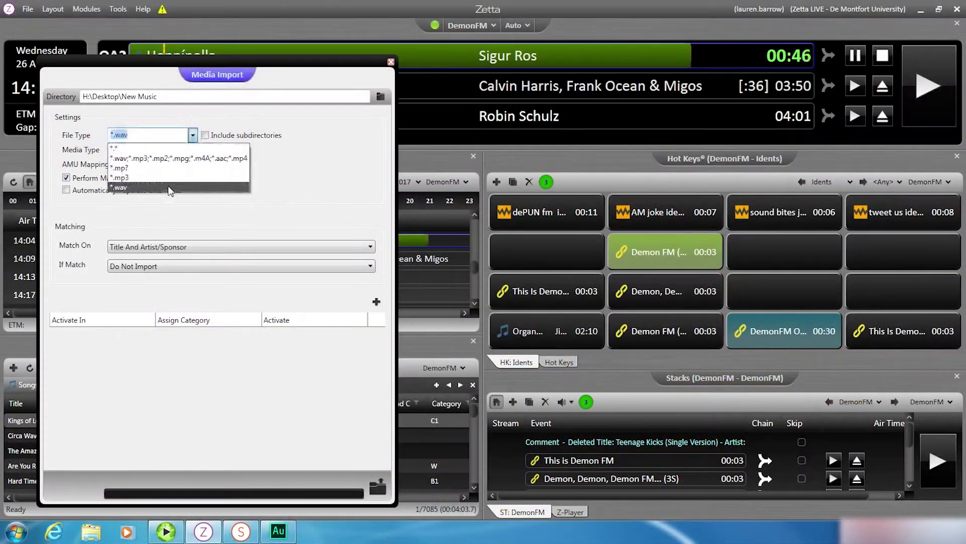
# - Keep .wav imports and review the Afternoon A, Afternoon B, Automation, Breakfast and Home Run clocks, then open Goals
pyautogui.click(169, 187)
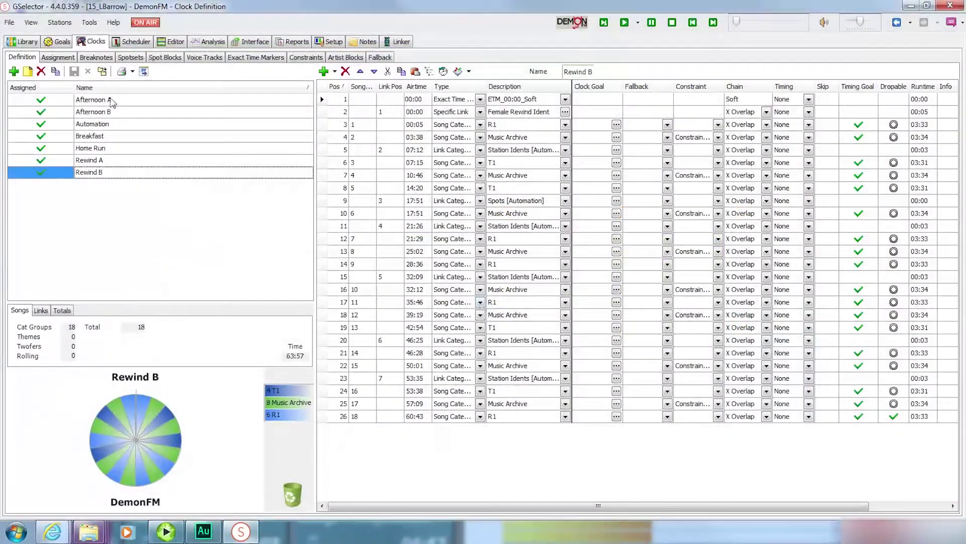
pyautogui.click(110, 99)
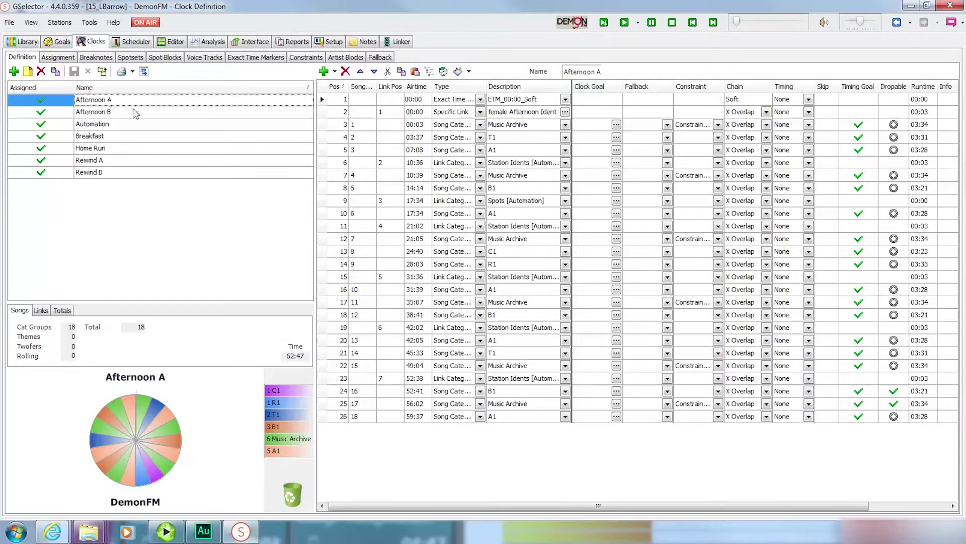
pyautogui.click(134, 112)
pyautogui.press('Down')
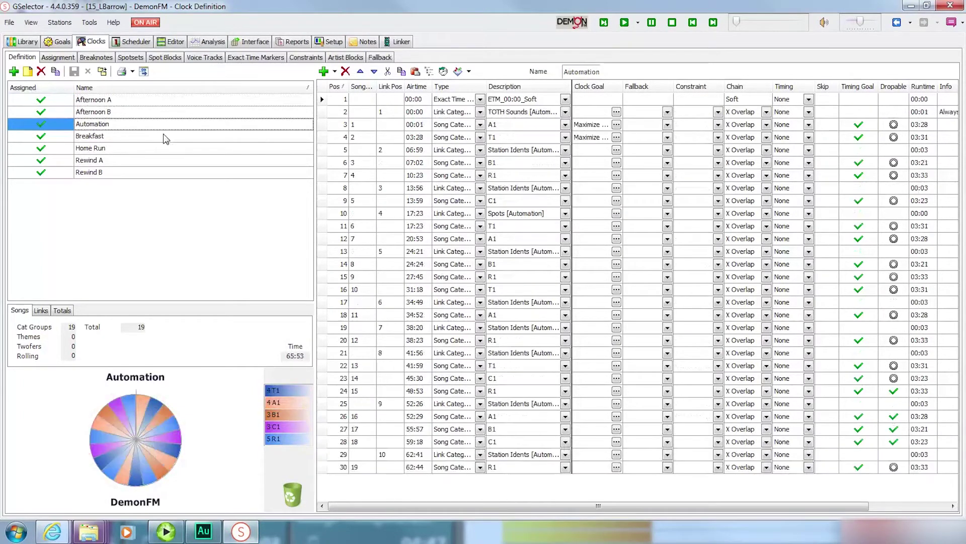
pyautogui.press('Down')
pyautogui.press('Down')
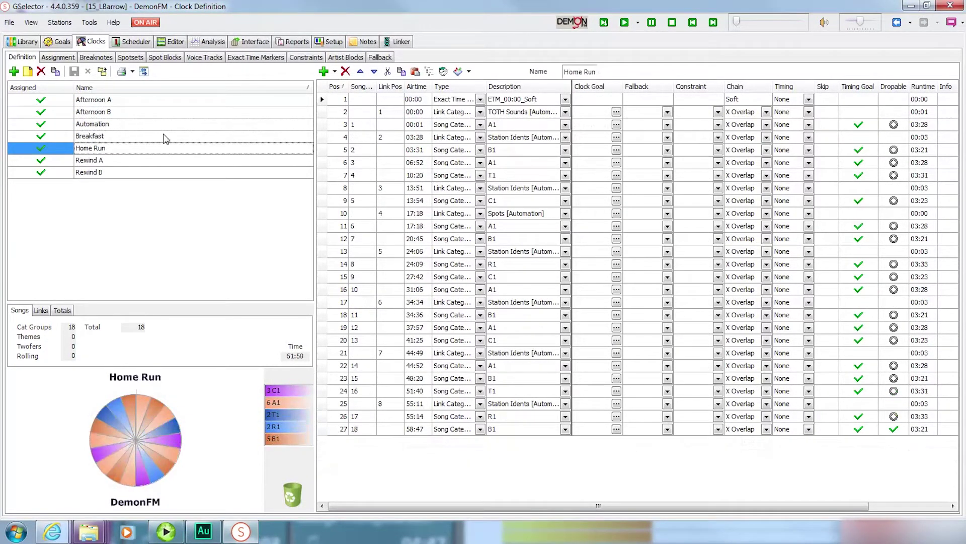
pyautogui.press('Down')
pyautogui.press('Down')
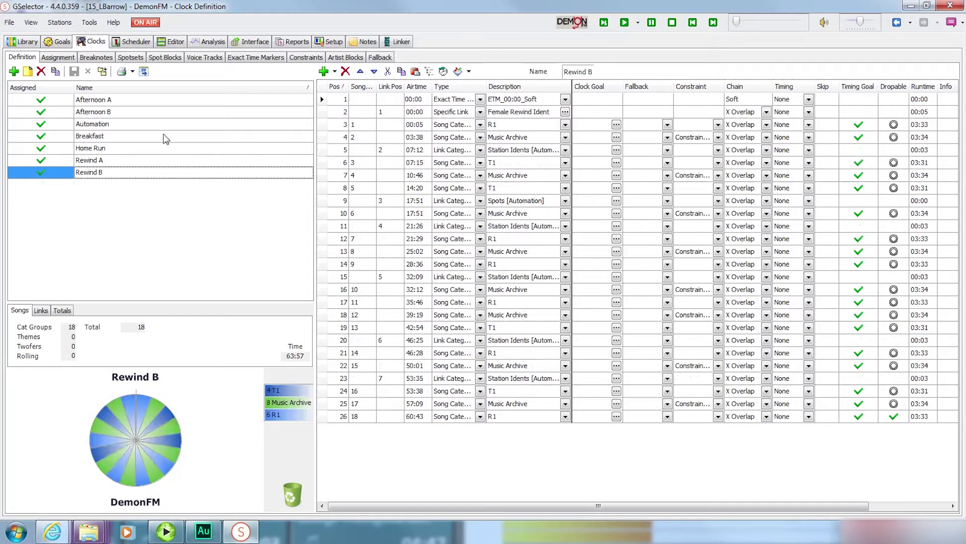
pyautogui.click(57, 42)
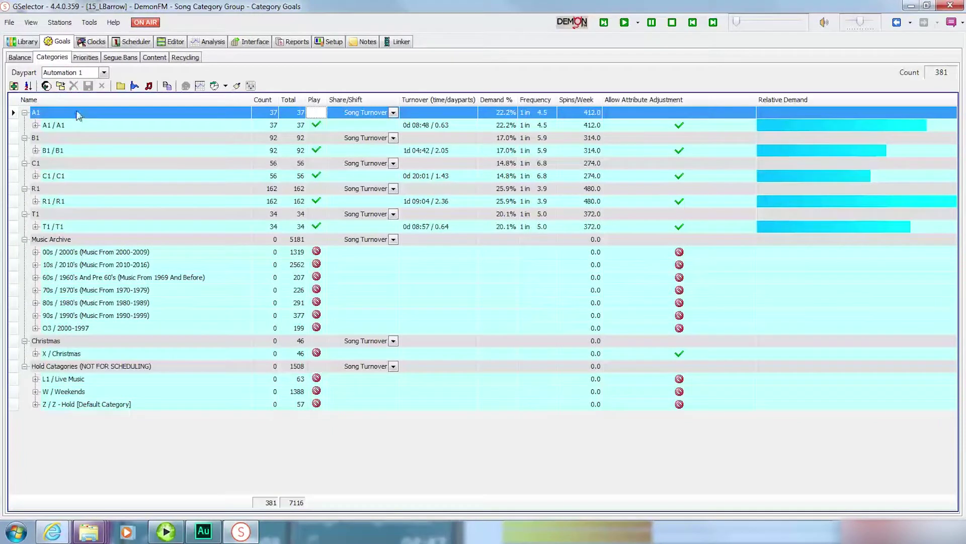
# - Expand A1's song list, collapse it, expand B1, and select the Kings of Leon track
pyautogui.doubleClick(76, 112)
pyautogui.doubleClick(77, 112)
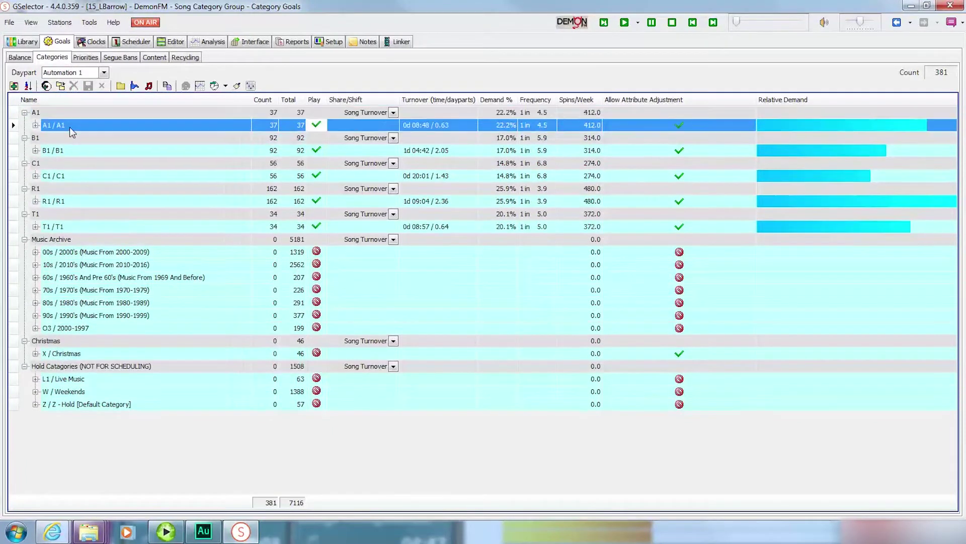
pyautogui.scroll(-2, 132, 214)
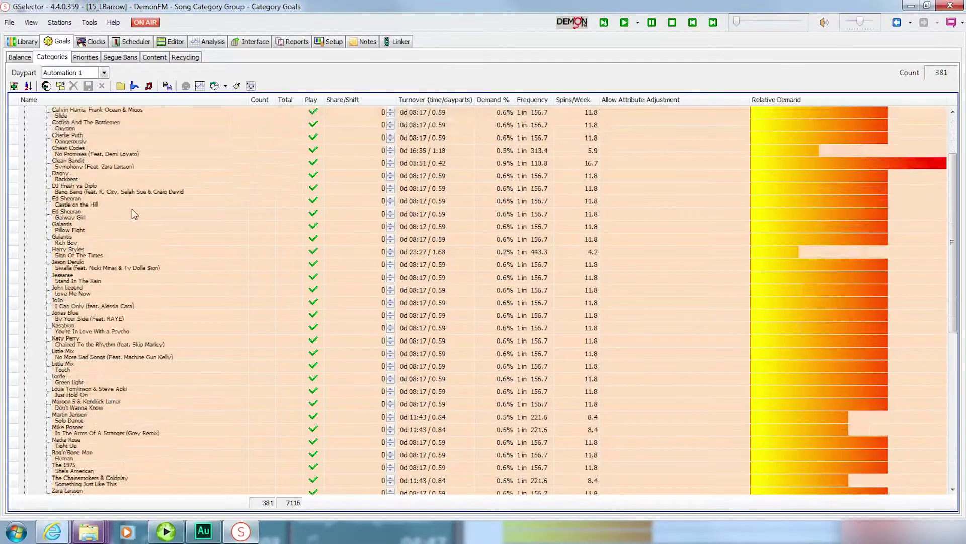
pyautogui.scroll(2, 132, 214)
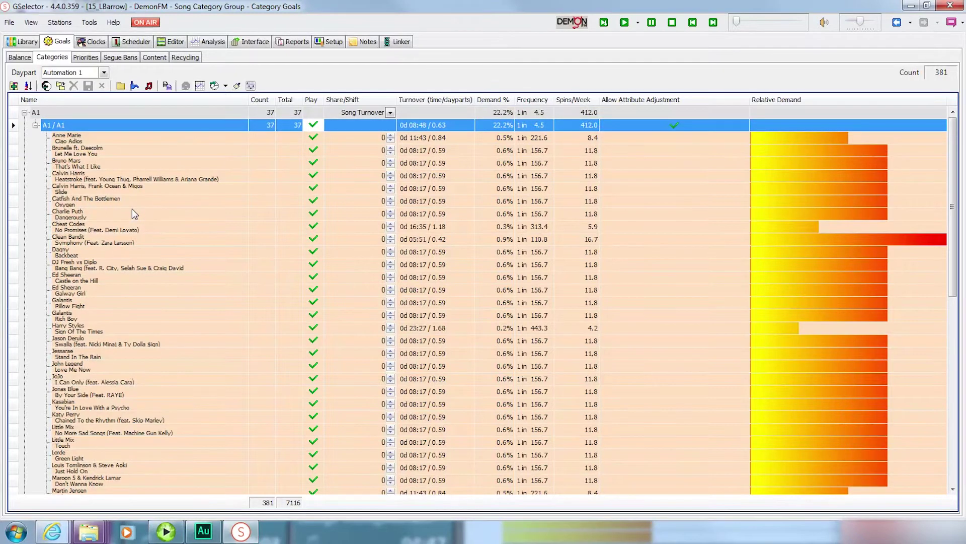
pyautogui.doubleClick(123, 127)
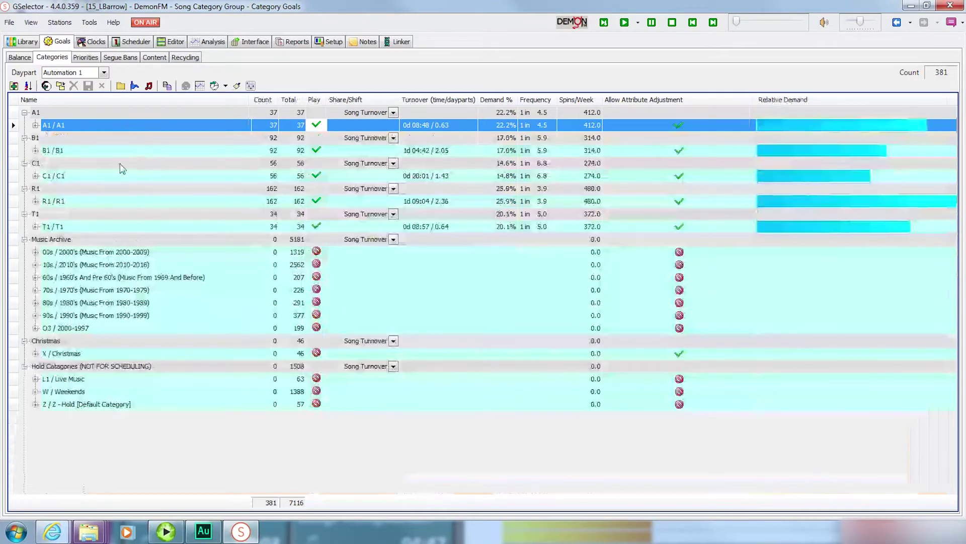
pyautogui.doubleClick(98, 150)
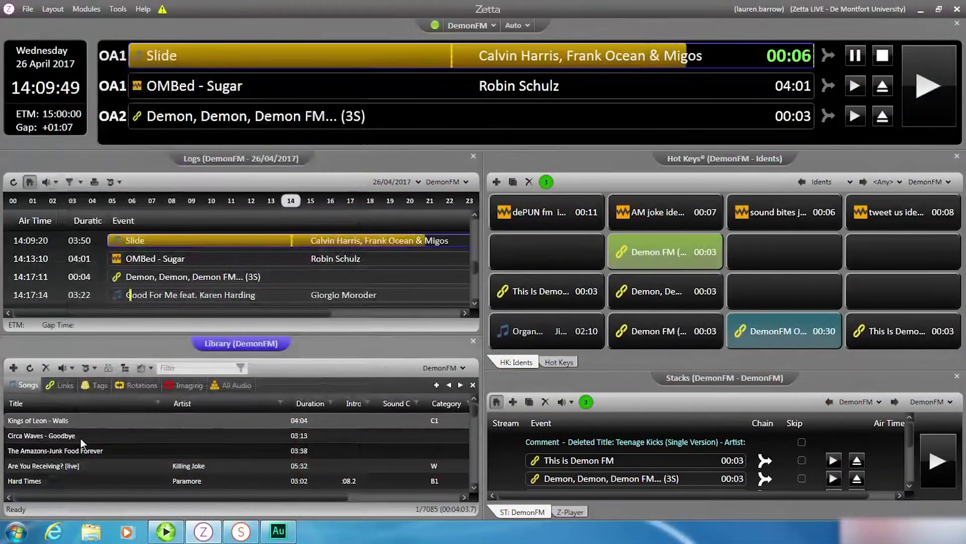
pyautogui.click(102, 421)
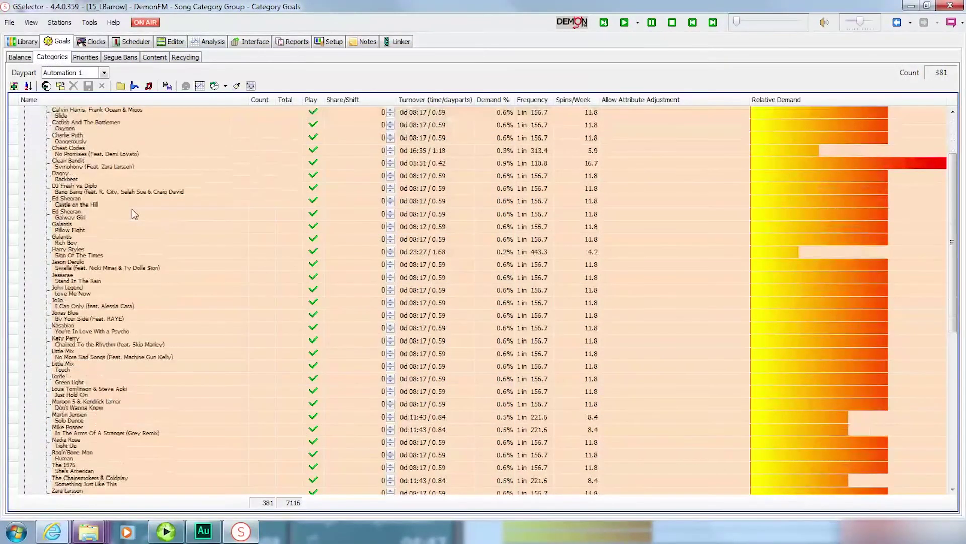
pyautogui.scroll(2, 133, 213)
# - Collapse A1 to show all categories and switch to the song library browser
pyautogui.doubleClick(123, 126)
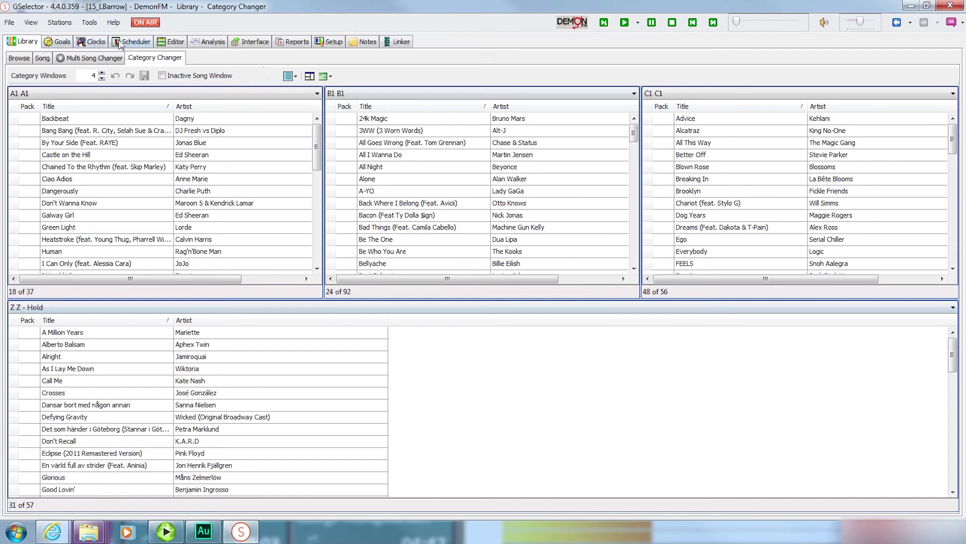
pyautogui.click(20, 58)
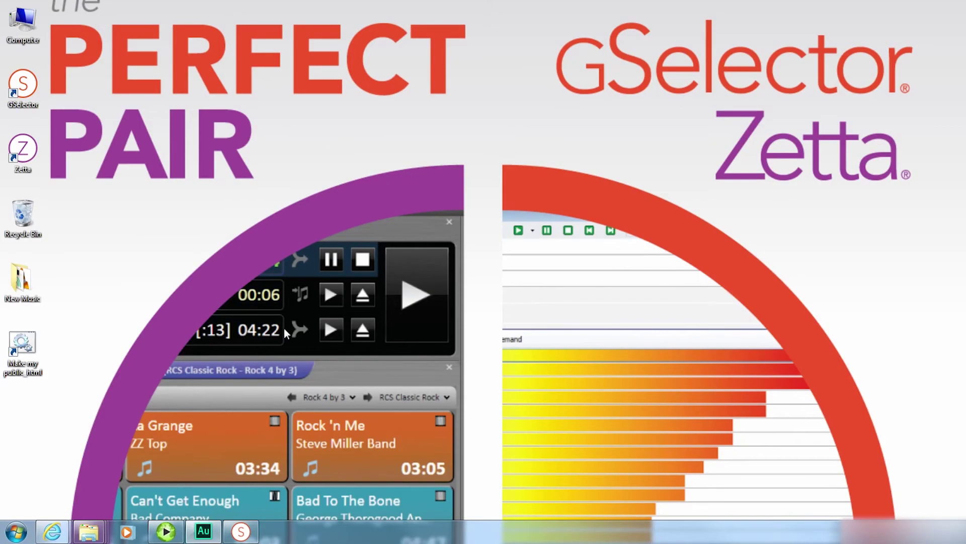